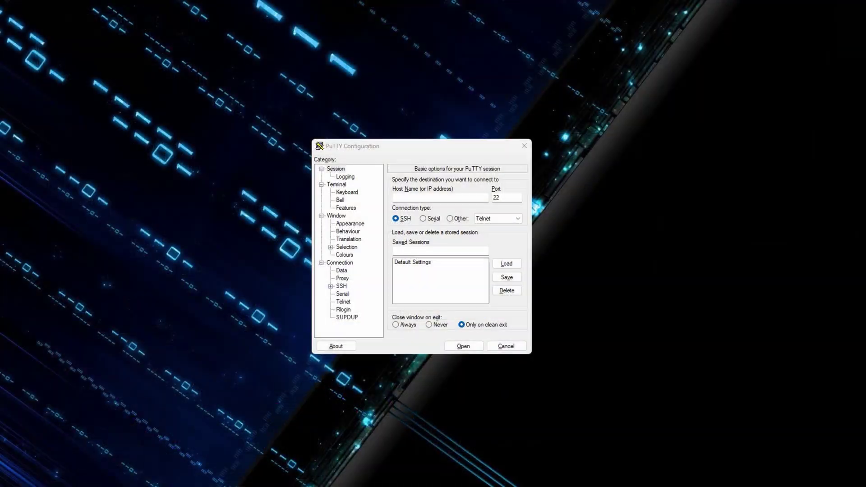
Enter the Debian server's IP address in PuTTY's Host Name field
left_click(451, 197)
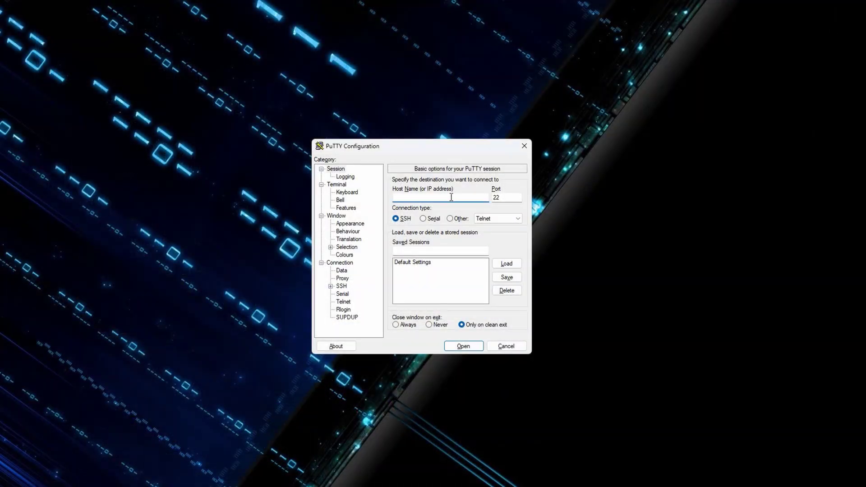
type("192.168.2")
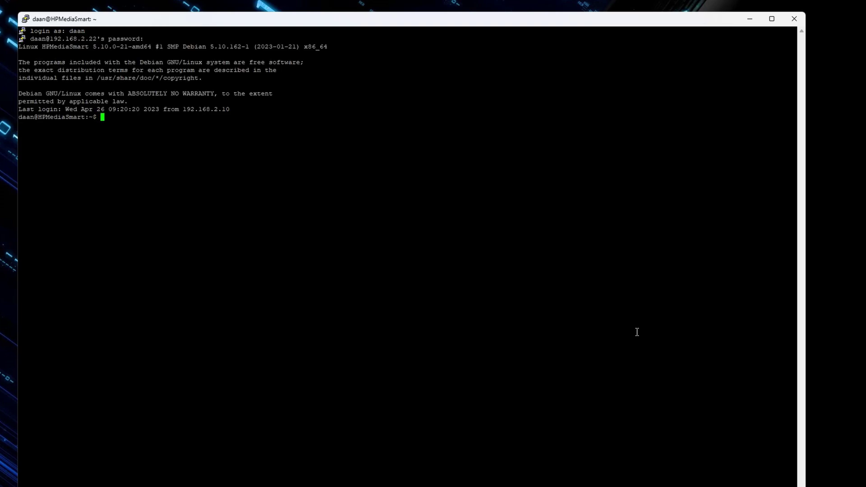
Switch to root with su - and the root password, then run apt update
type("sudo")
key("BackSpace")
key("BackSpace")
key("BackSpace")
type("-")
key("Return")
key("Return")
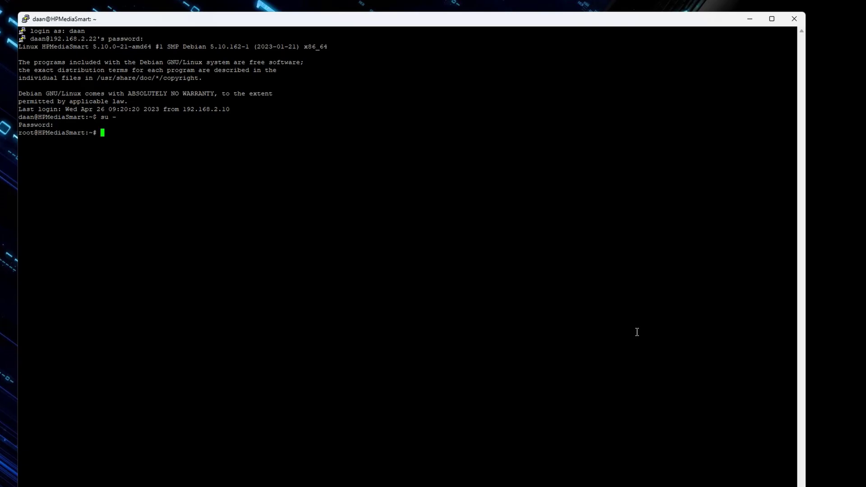
type("apt update")
key("Return")
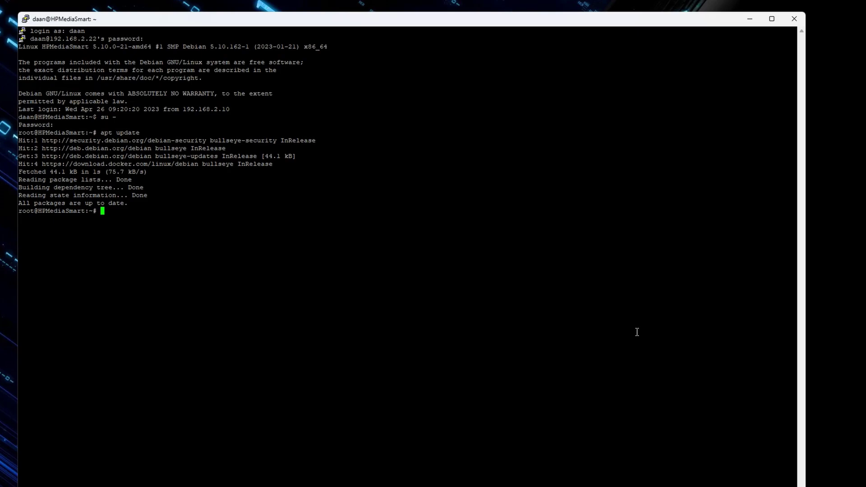
Paste then cancel the CasaOS install command, and list disks with df -h showing 1.8T pools
right_click(637, 332)
key("ctrl+c")
type("df -h")
key("Return")
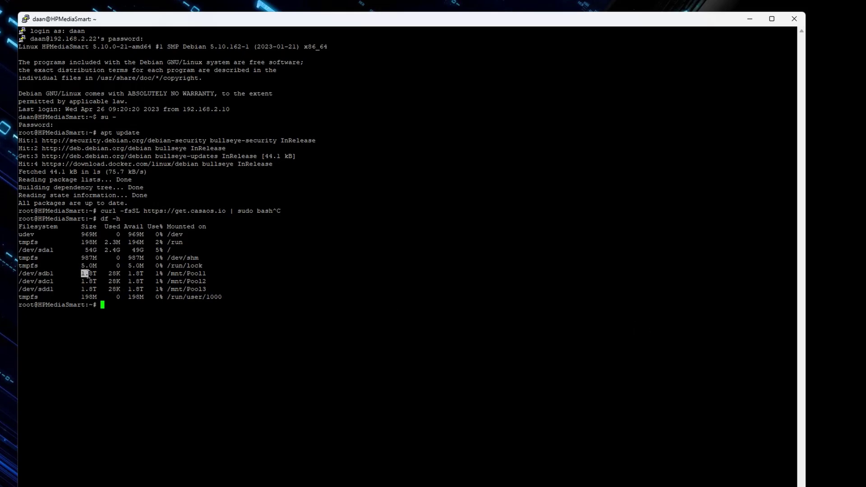
left_click_drag(82, 280, 96, 289)
left_click(154, 288)
key("Up")
key("Up")
key("Up")
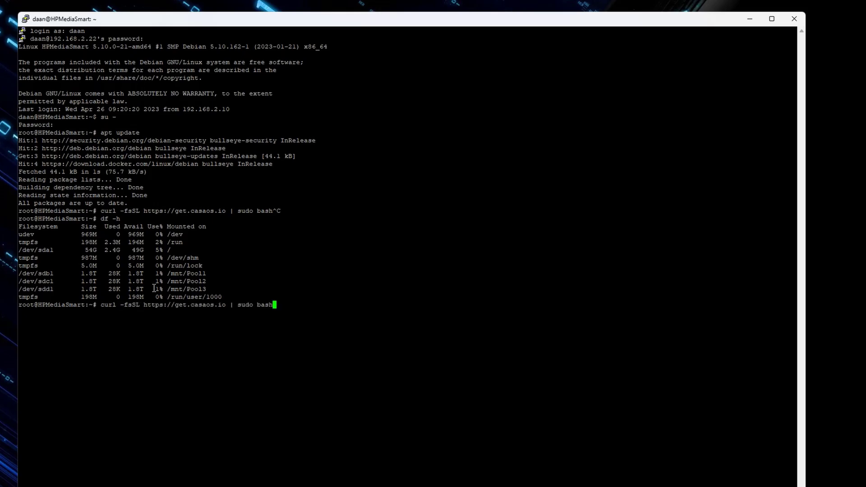
key("Return")
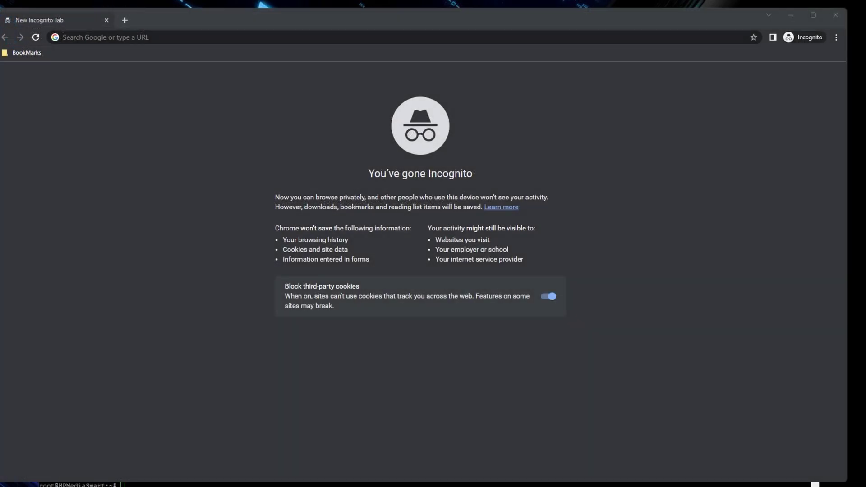
Open 192.168.2.22 in the browser and create the CasaOS account with a confirmed password
left_click(501, 33)
type("192.168.2.2")
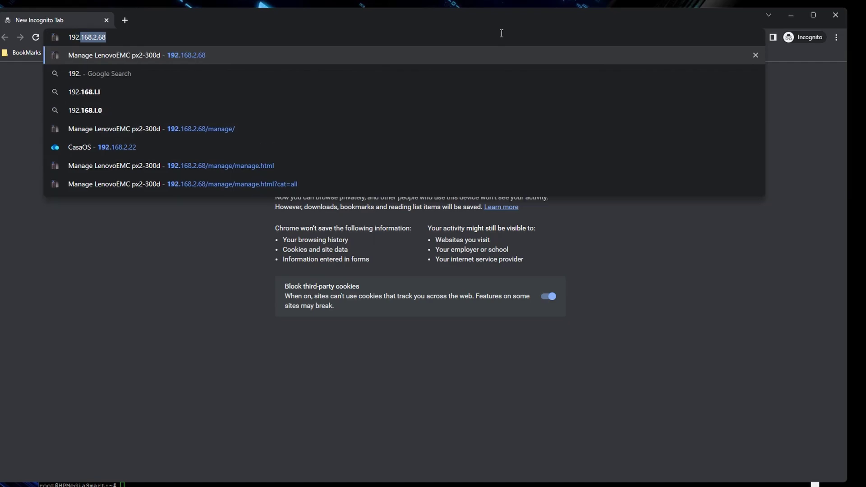
type("2")
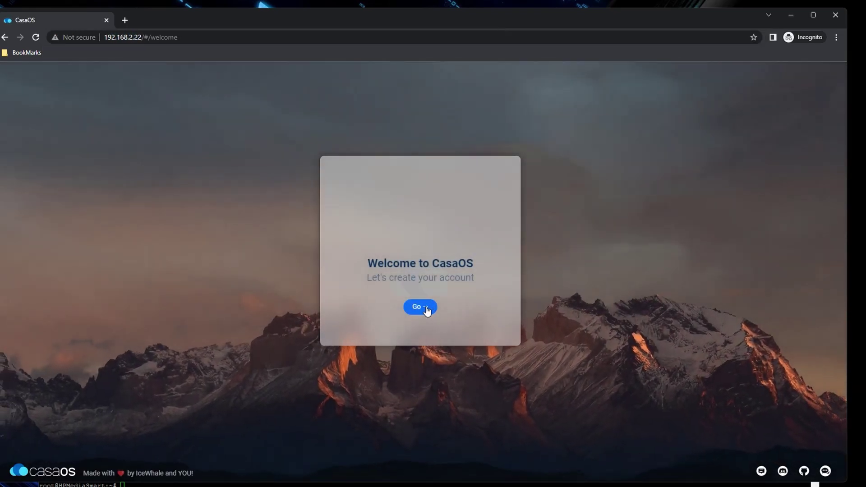
left_click(427, 311)
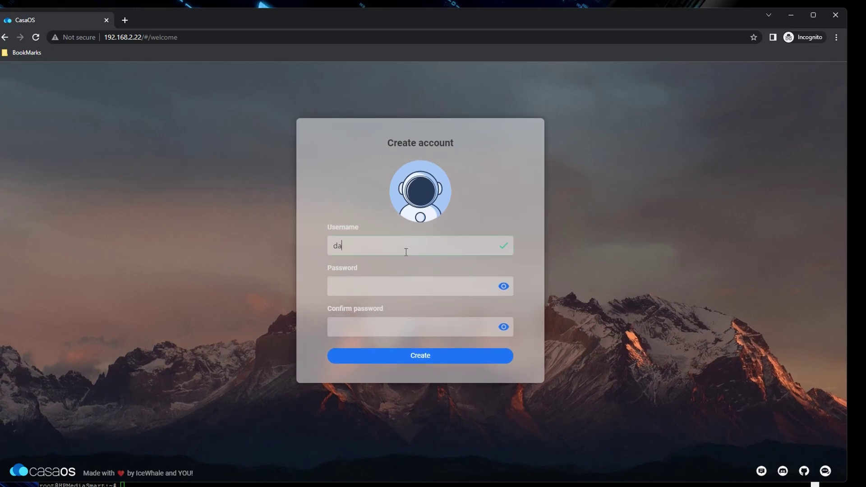
type("*********")
key("Tab")
type("*********")
key("Return")
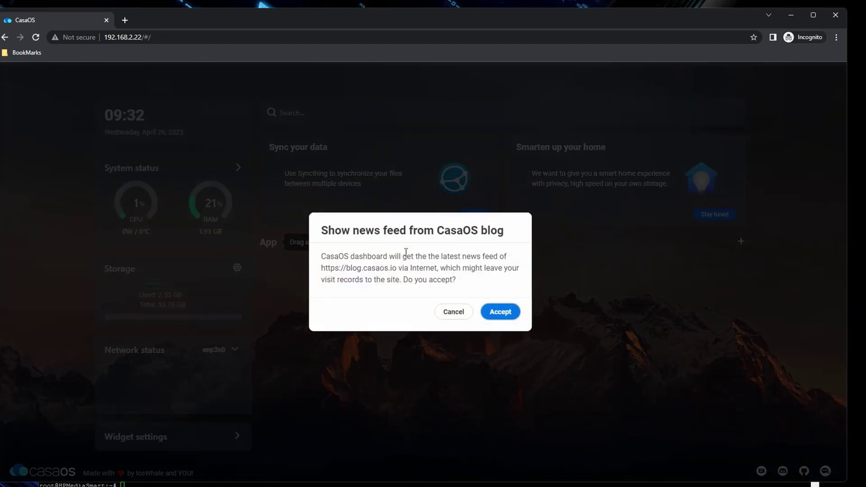
Accept the news feed, then format drive sdb as a new storage named Disk1
left_click(502, 311)
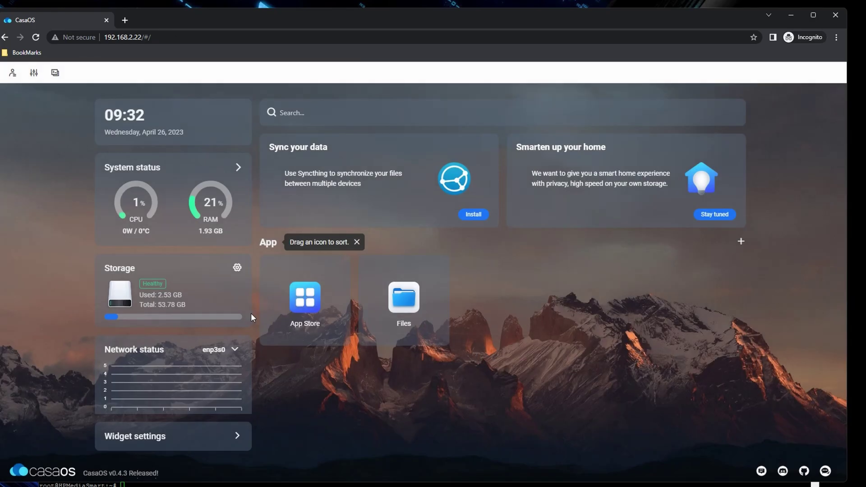
left_click(238, 268)
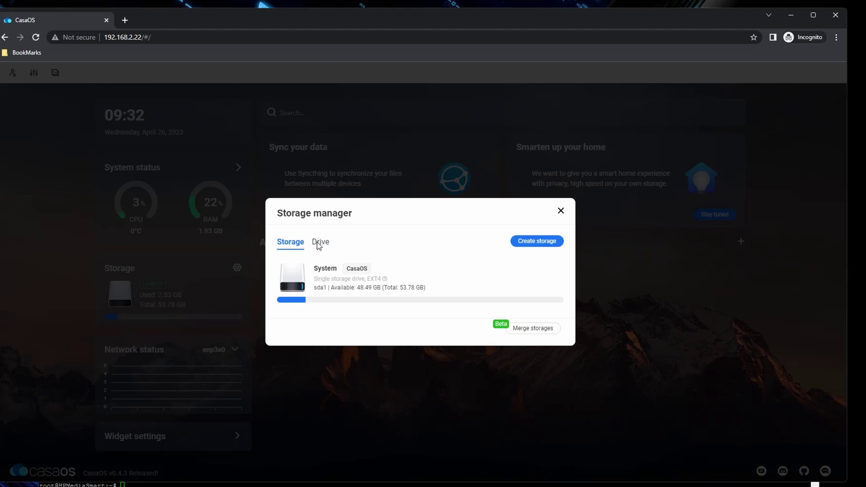
left_click(320, 243)
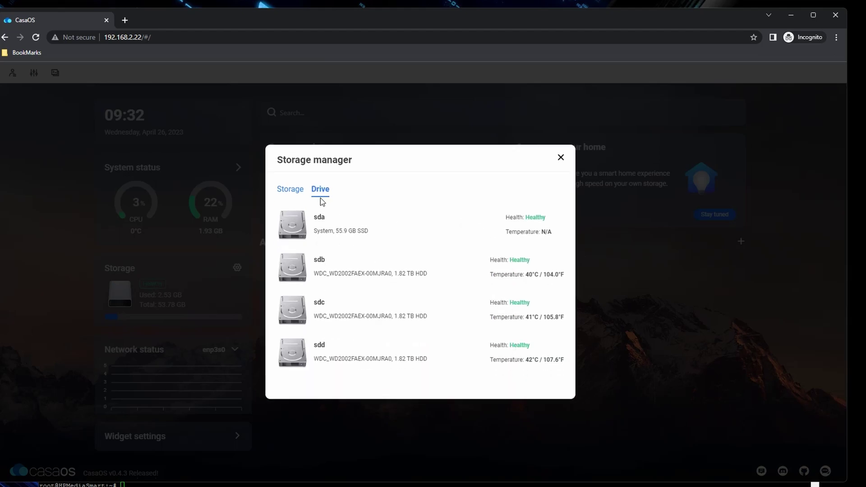
left_click(294, 190)
left_click(518, 243)
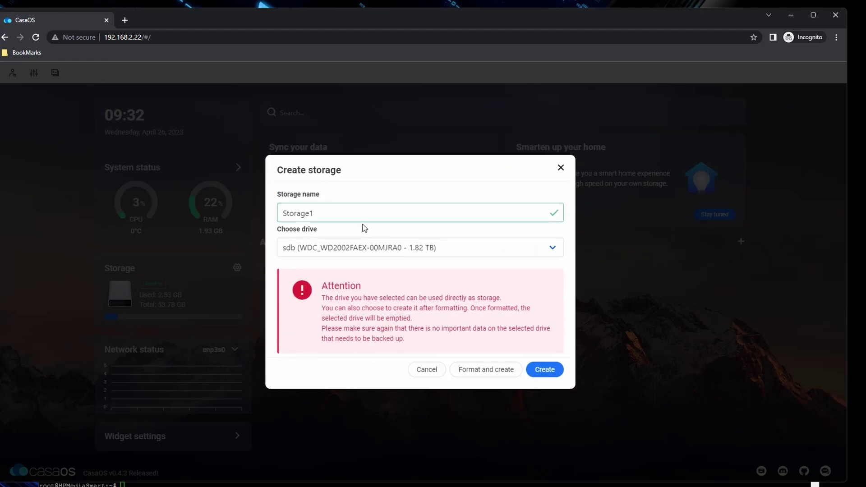
left_click_drag(349, 213, 243, 213)
type("Disk")
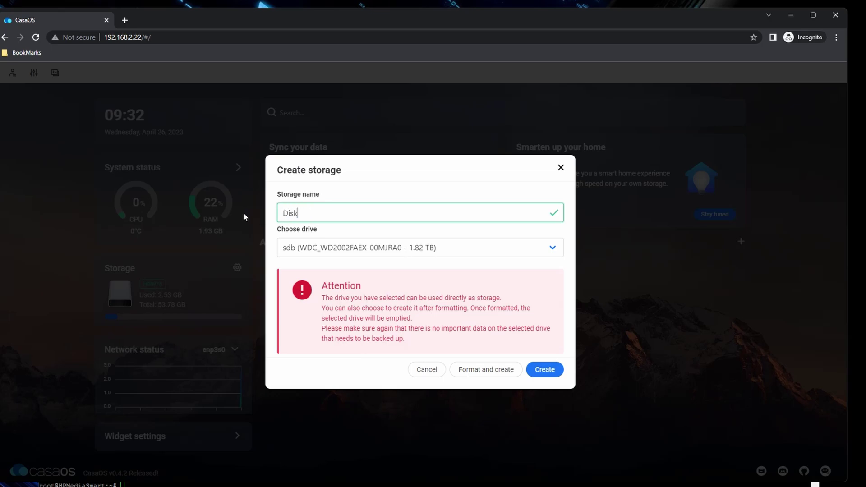
key("BackSpace")
type("k1")
left_click(481, 371)
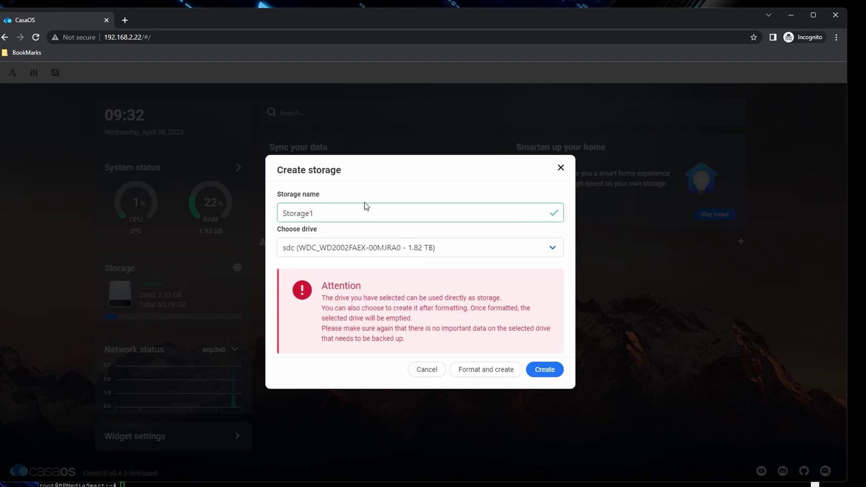
Format sdc as storage Disk2 and sdd as Disk3, then close the storage manager
type("Disk2")
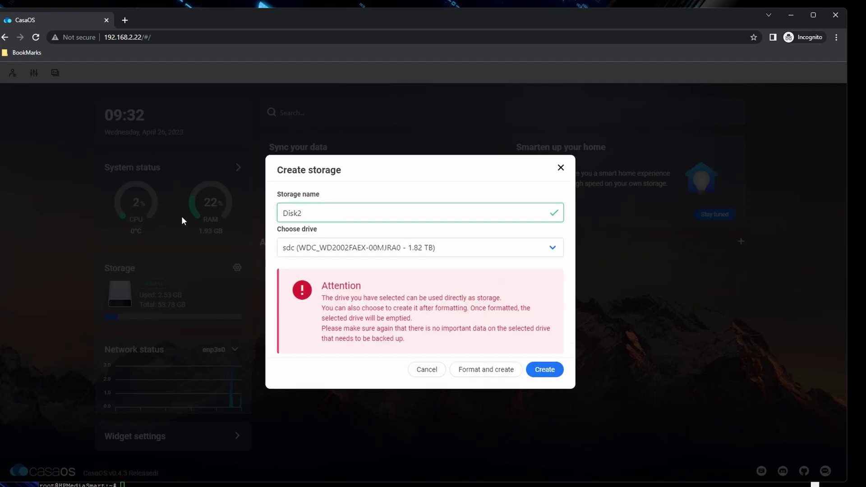
left_click(502, 369)
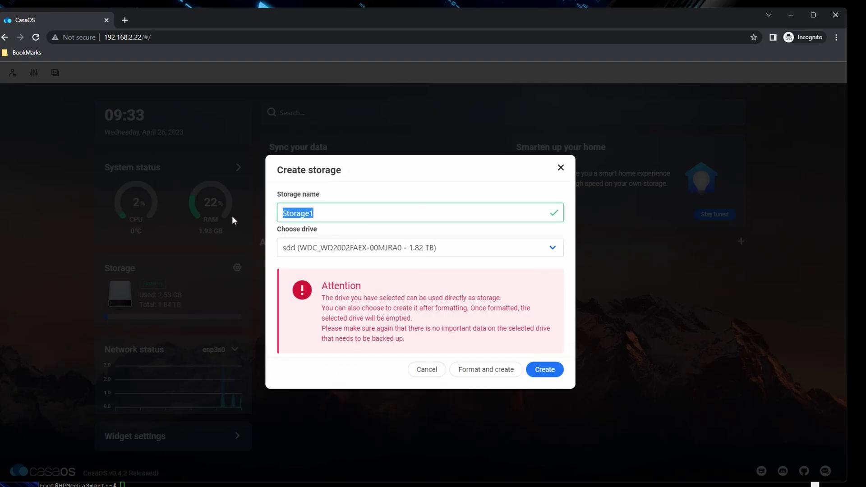
type("Disk3")
left_click(473, 372)
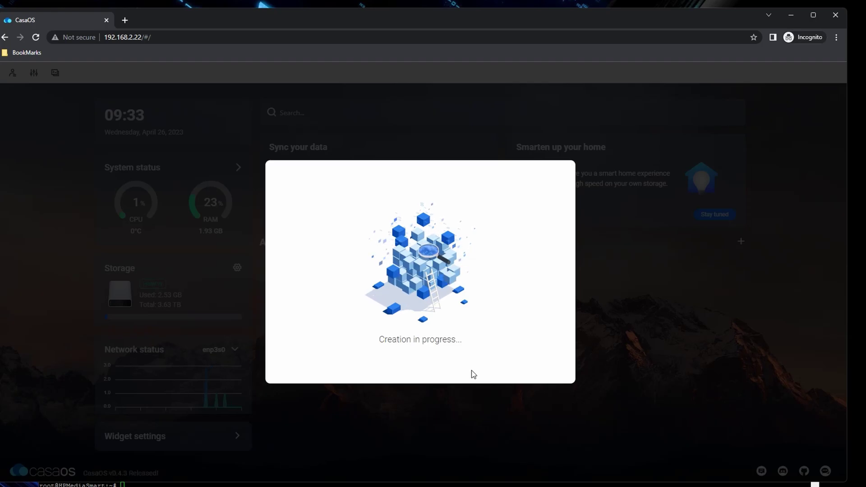
left_click(565, 135)
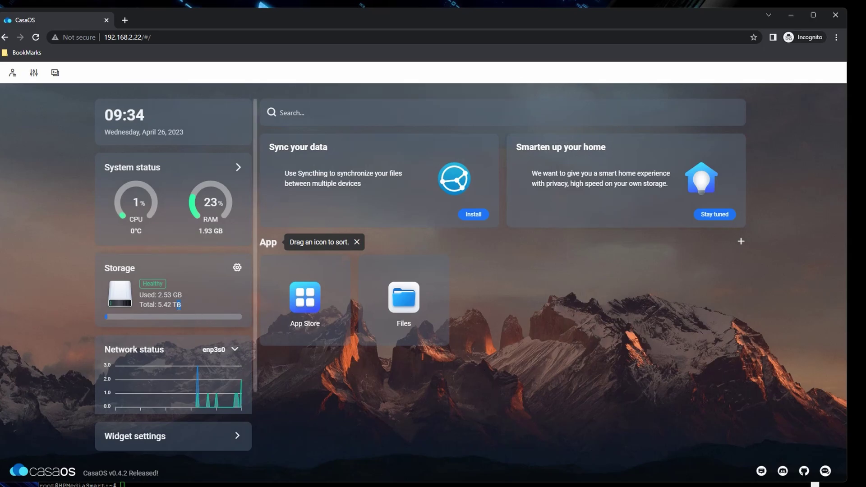
Expand system status with CPU history, review the new disks in Storage manager, and open Files
left_click(157, 305)
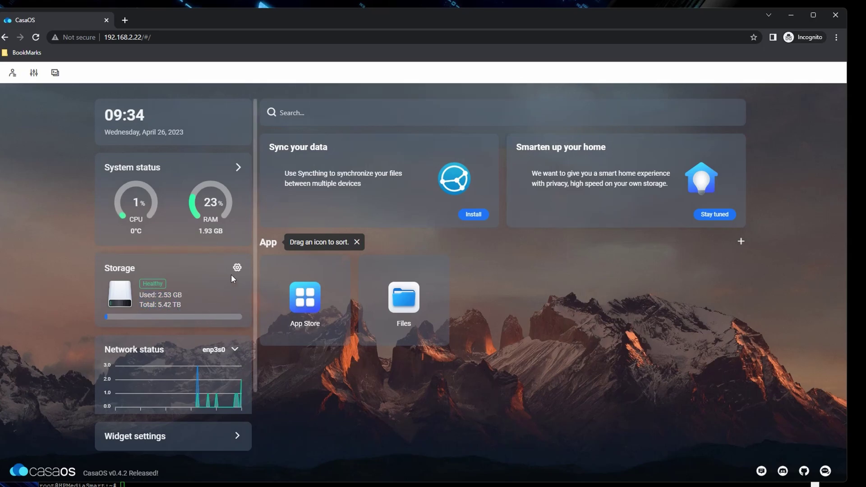
left_click(238, 167)
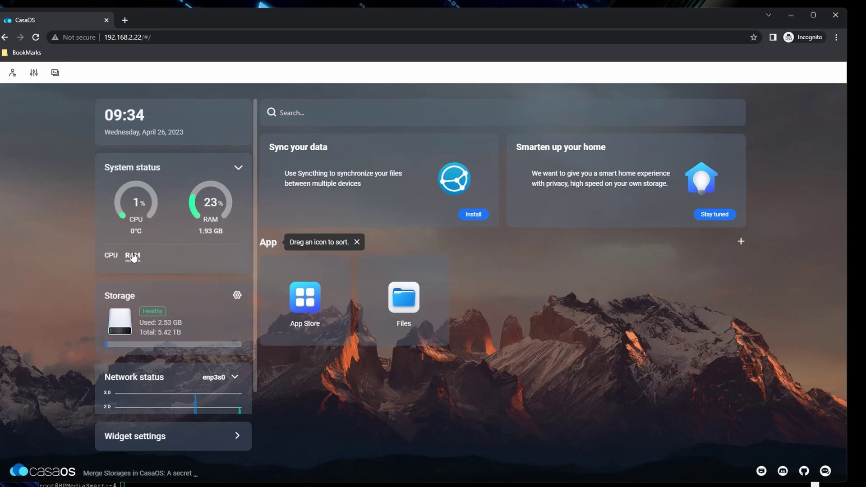
left_click(110, 257)
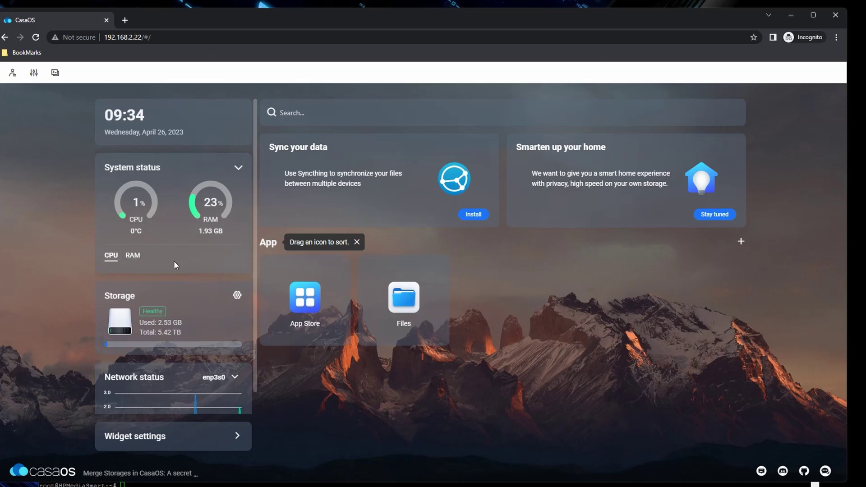
left_click(237, 297)
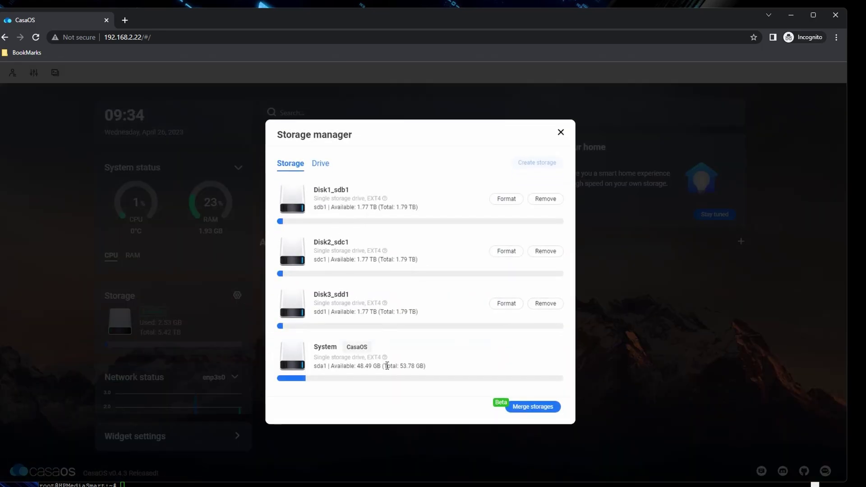
left_click(560, 133)
left_click(400, 316)
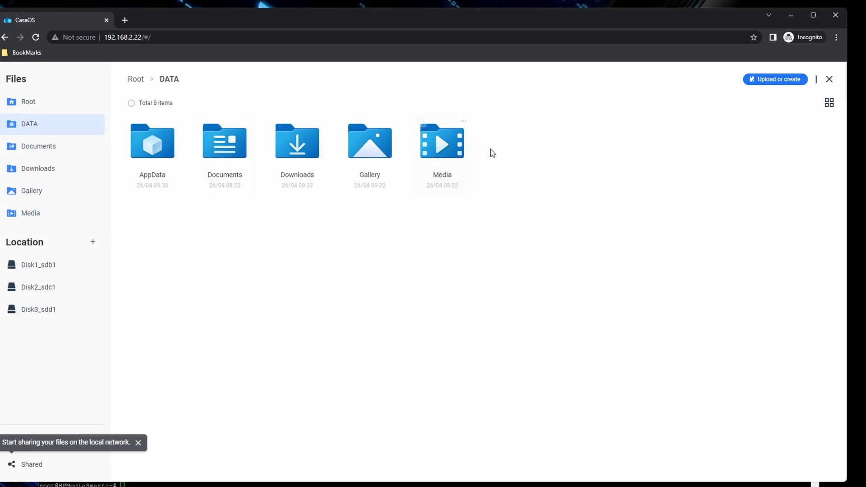
Browse Documents, Downloads, Gallery and Disk1_sdb1, Disk2_sdc1, Disk3_sdd1 (only lost+found), then close Files
left_click(42, 154)
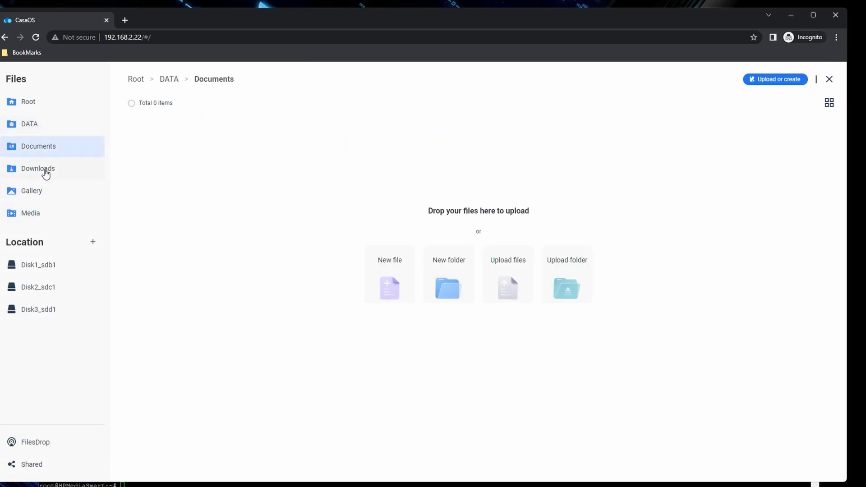
left_click(46, 170)
left_click(43, 194)
left_click(37, 270)
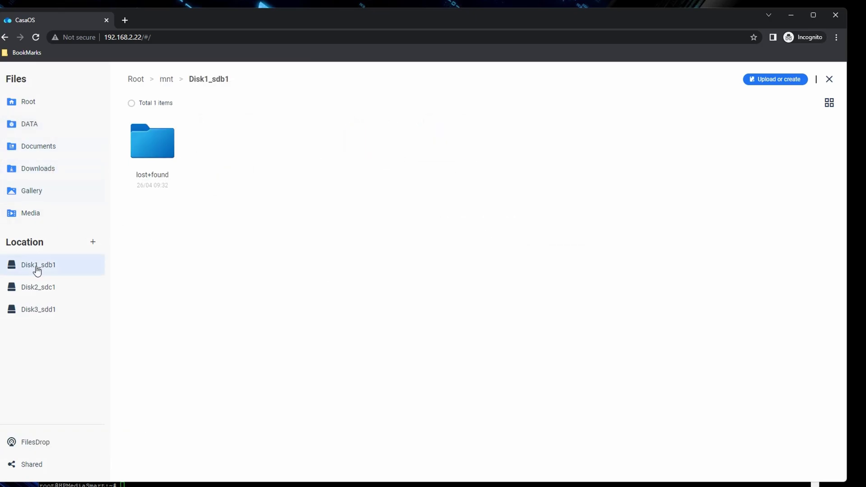
left_click(47, 288)
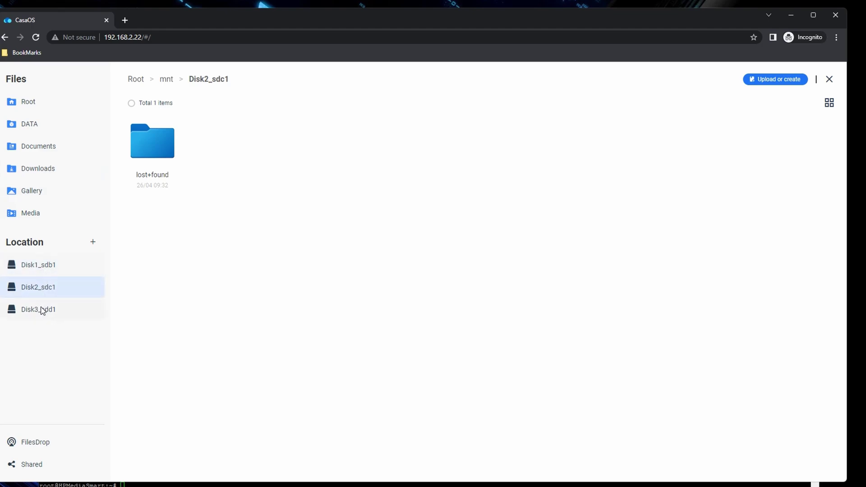
left_click(50, 307)
left_click(45, 271)
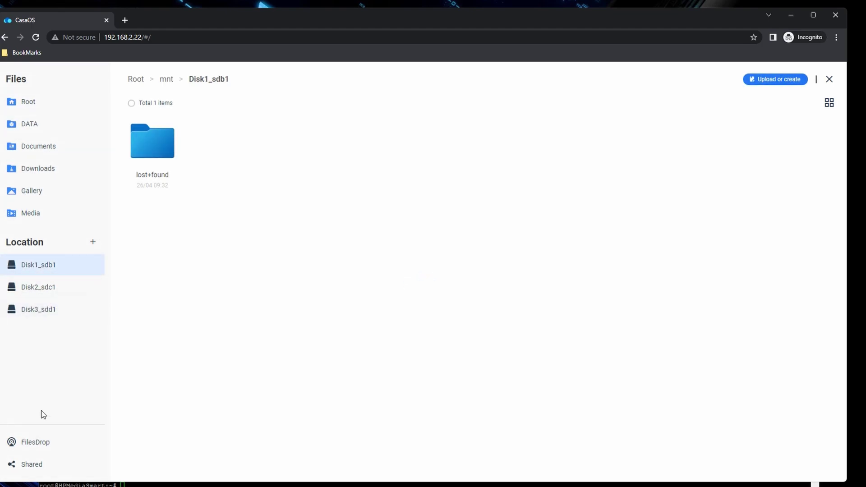
key("Escape")
Install Nextcloud from the App Store, letting it continue in the background
left_click(305, 293)
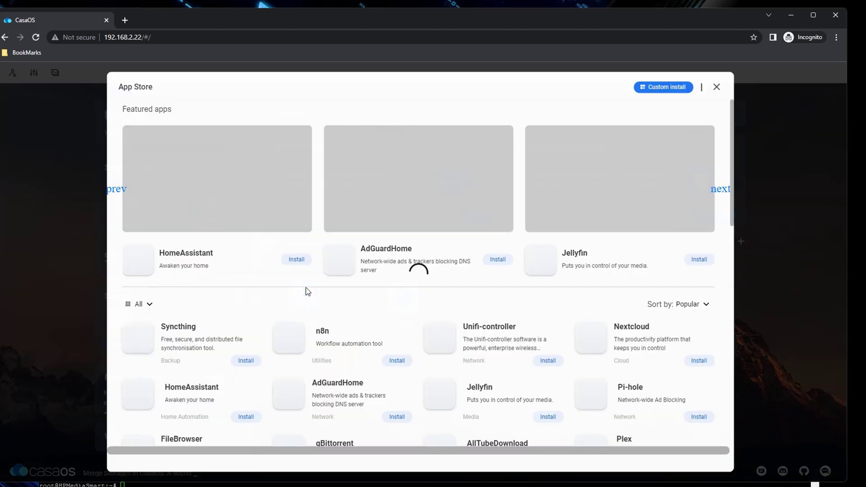
scroll(303, 283, "down", 2)
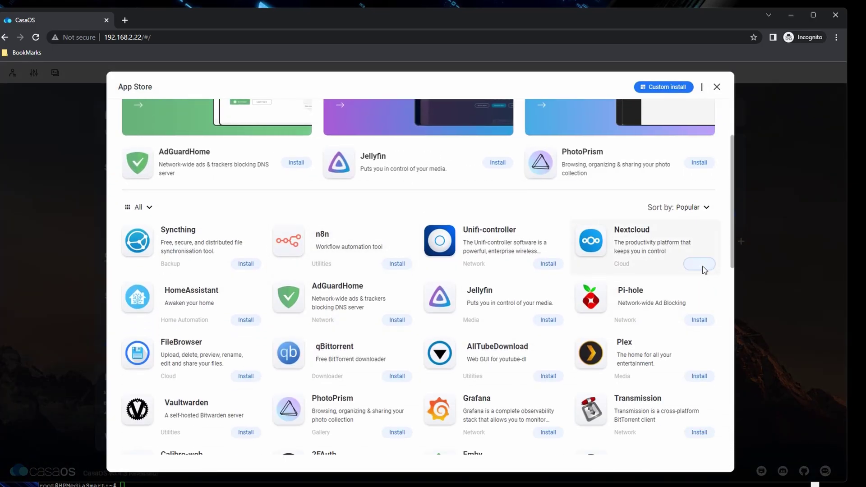
left_click(701, 265)
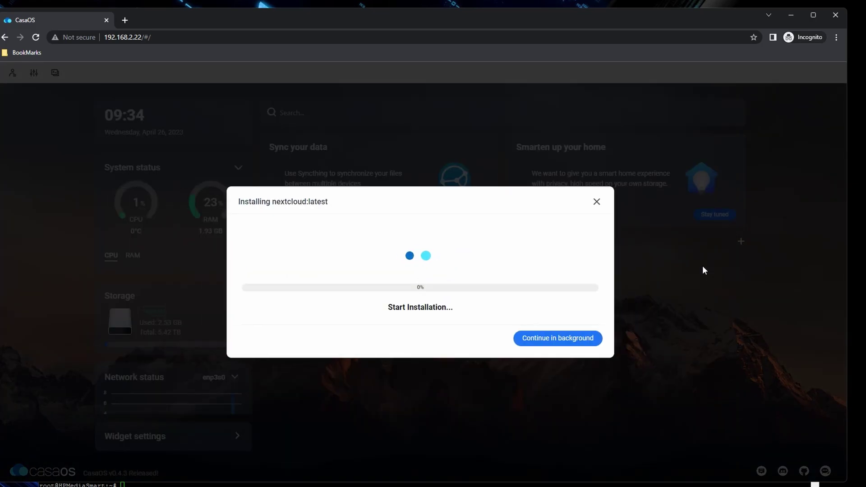
left_click(566, 343)
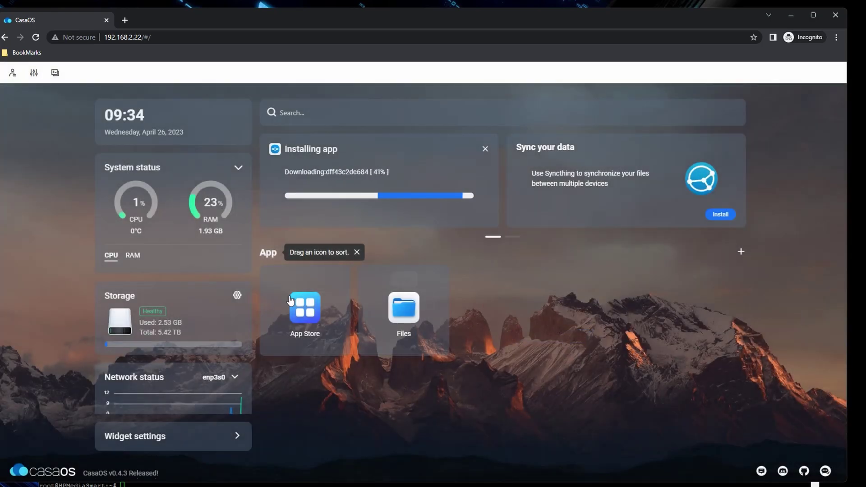
Find AdGuardHome in the App Store and install it in the background
left_click(302, 305)
scroll(432, 304, "down", 1)
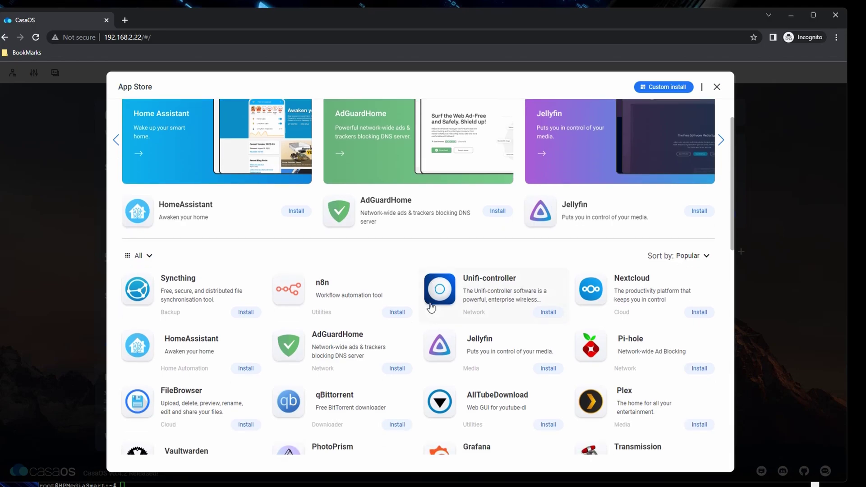
scroll(432, 307, "down", 2)
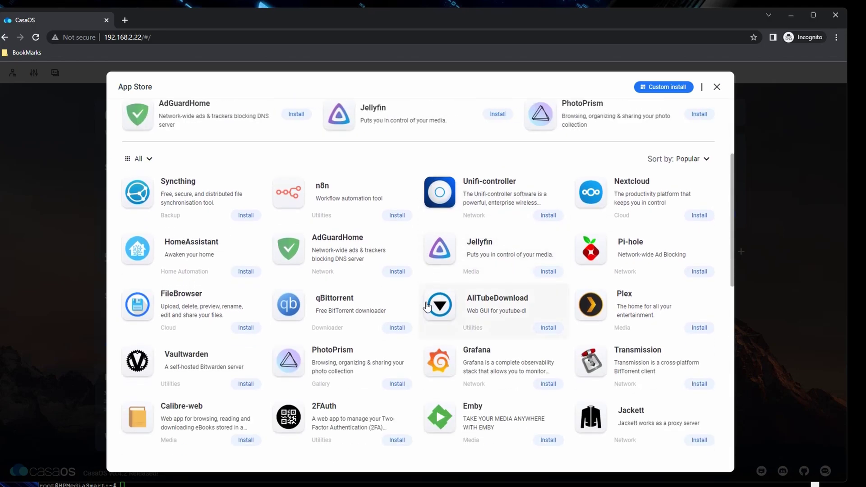
scroll(427, 307, "down", 1)
scroll(427, 307, "down", 1)
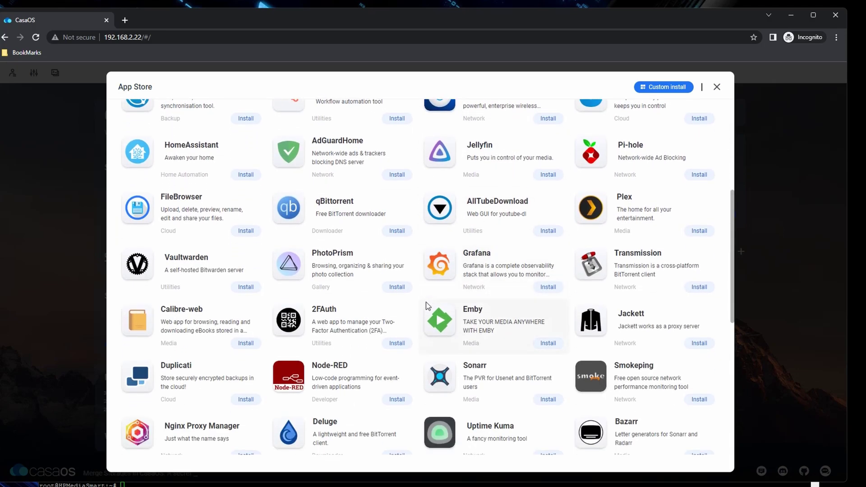
scroll(427, 307, "down", 2)
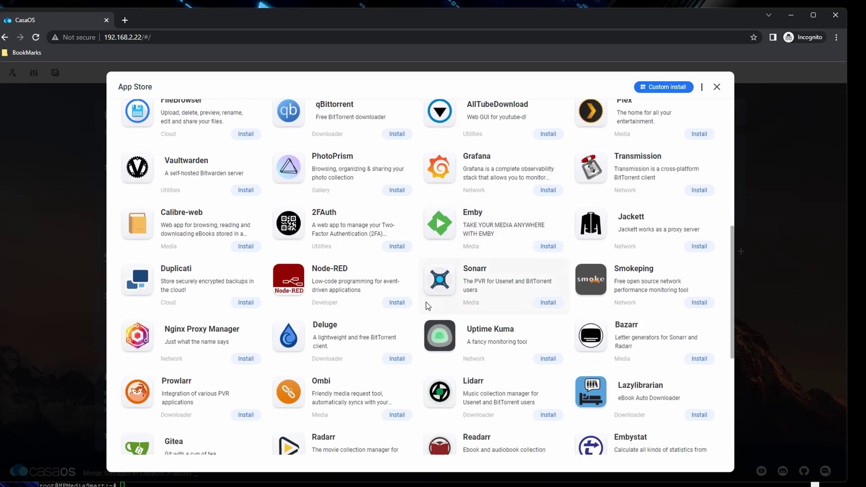
scroll(427, 307, "down", 2)
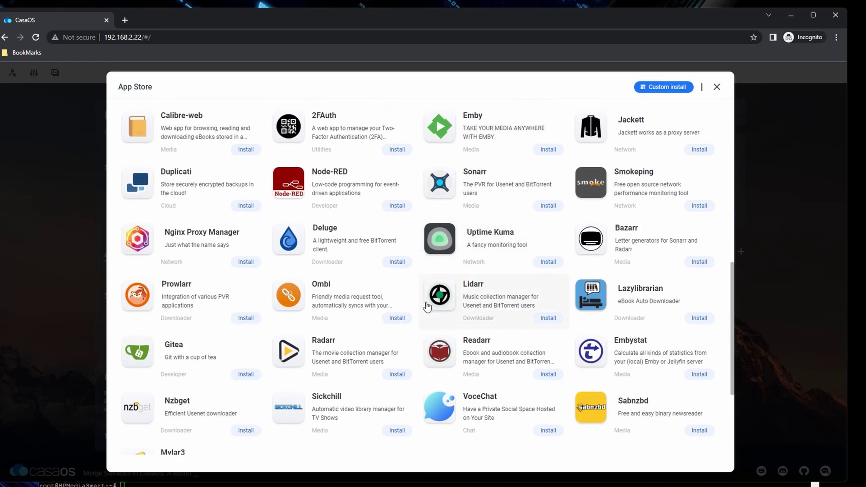
scroll(428, 307, "down", 1)
scroll(427, 307, "up", 6)
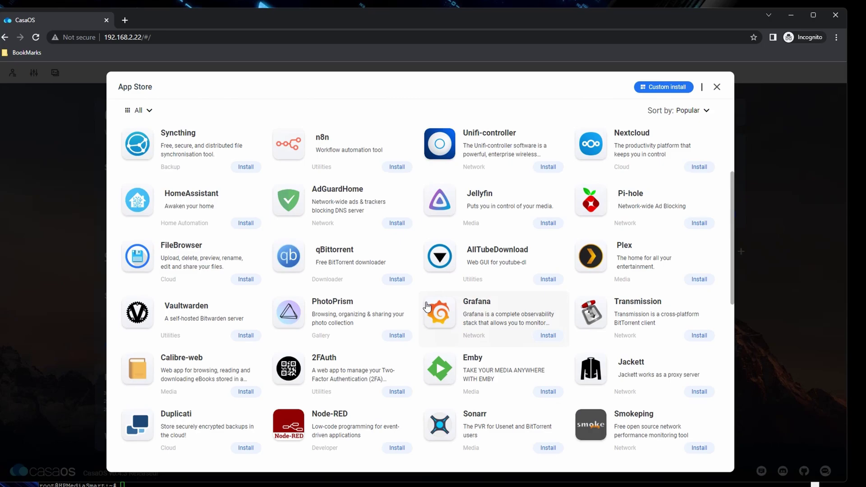
scroll(427, 307, "up", 3)
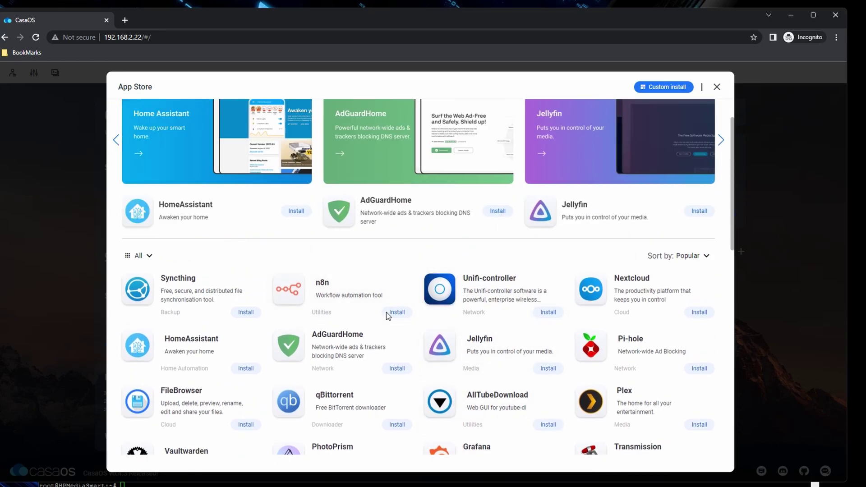
left_click(395, 369)
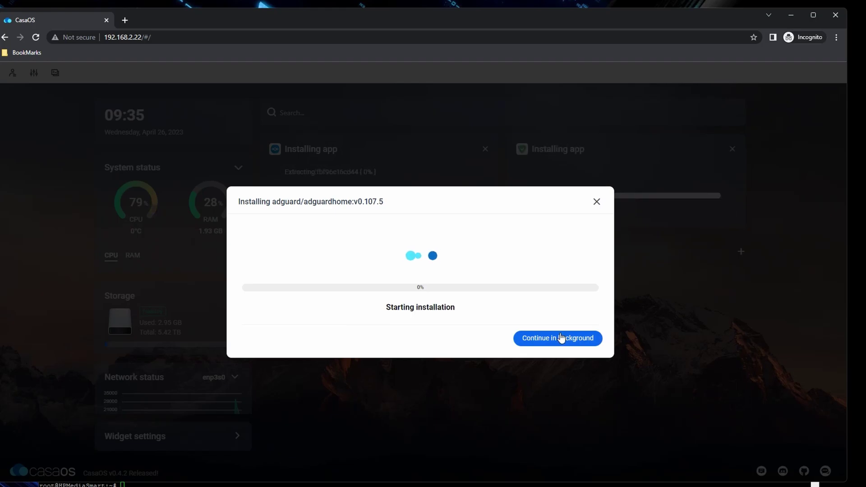
left_click(561, 339)
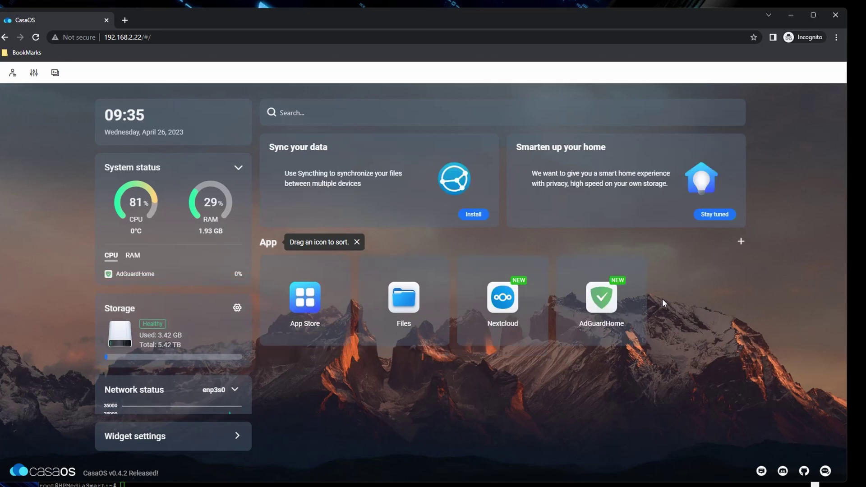
Launch the newly installed Nextcloud from the dashboard
left_click(504, 298)
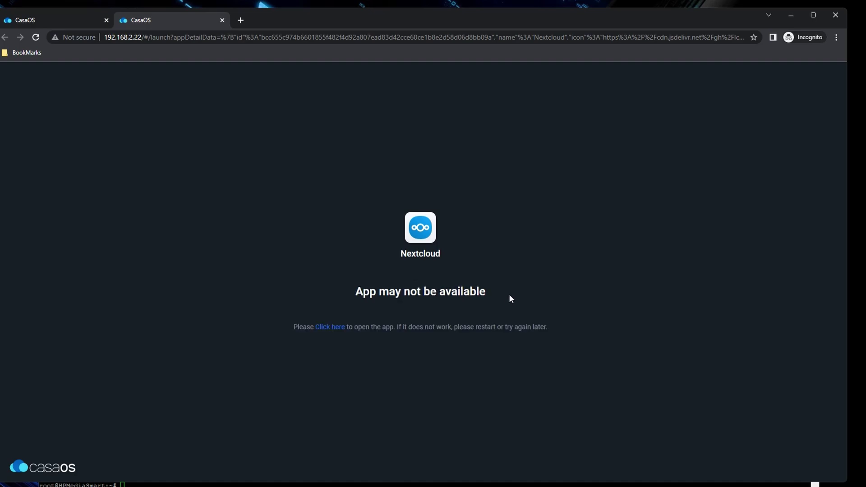
Create the Nextcloud admin username and password, install recommended apps, and return to the CasaOS tab
left_click(340, 333)
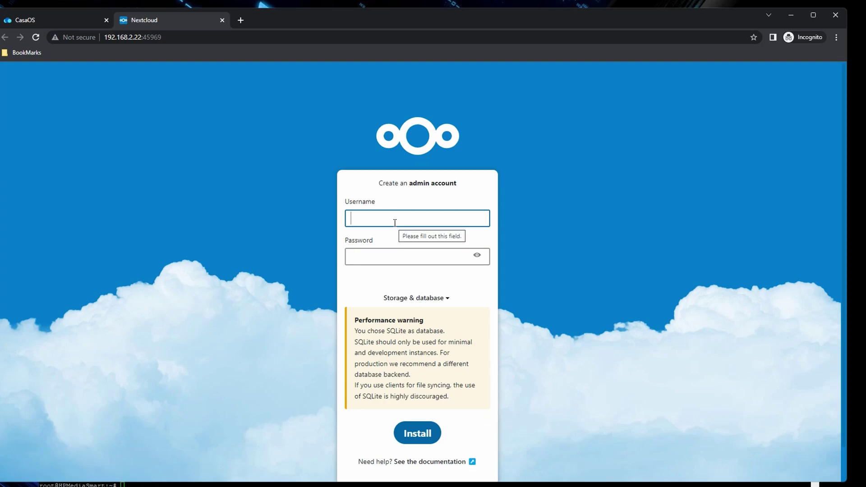
type("daan")
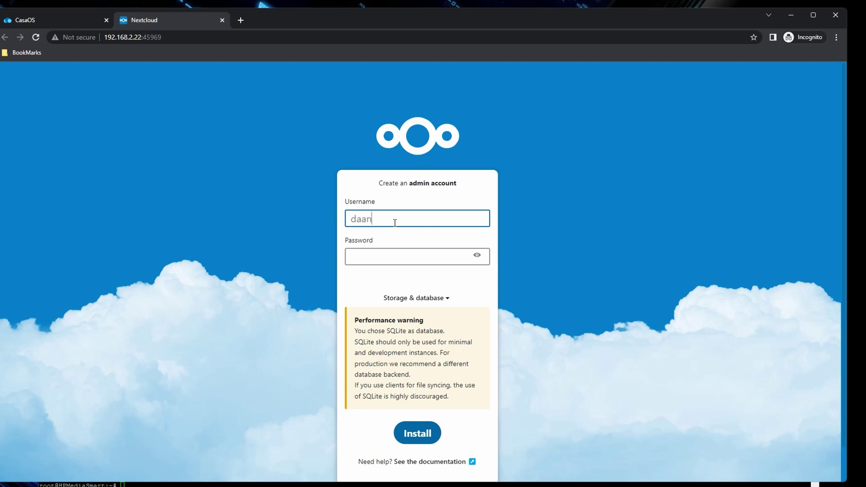
key("Tab")
type("********")
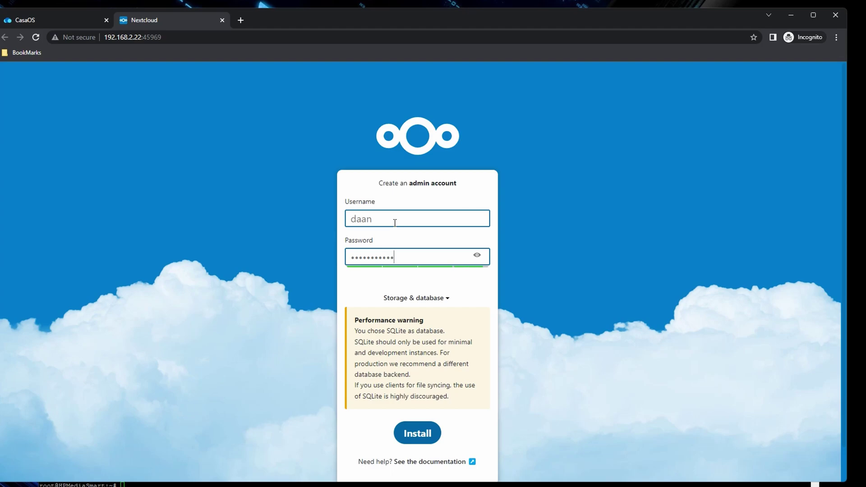
left_click(424, 431)
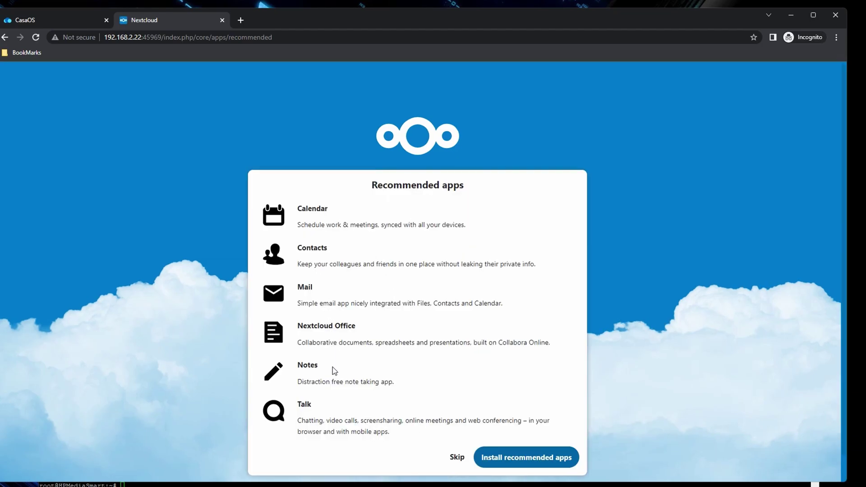
left_click(512, 458)
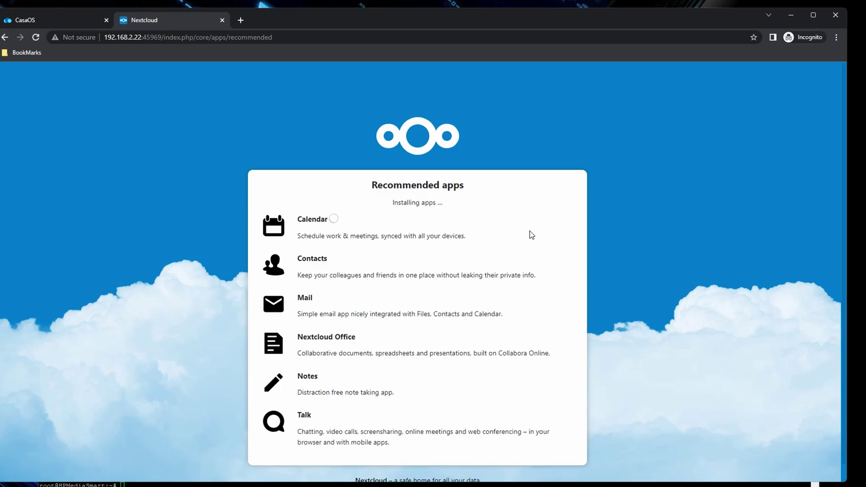
left_click(59, 22)
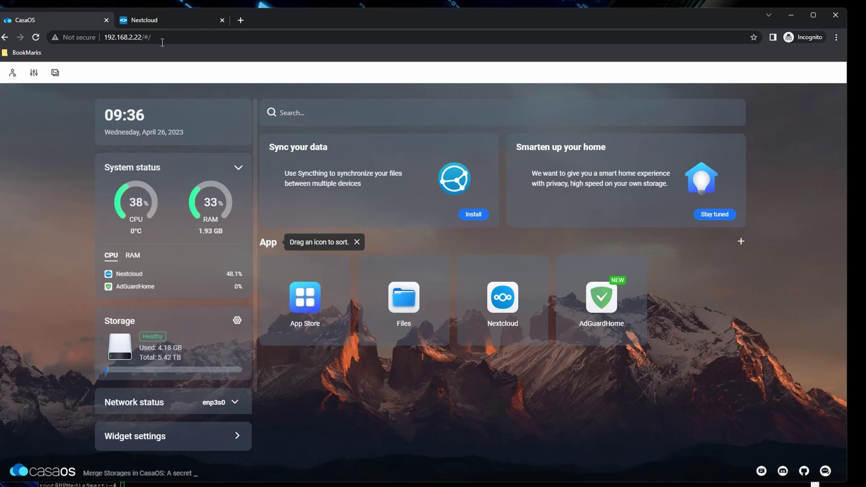
Return to the Nextcloud tab and close the welcome modal to reveal the Dashboard
left_click(164, 22)
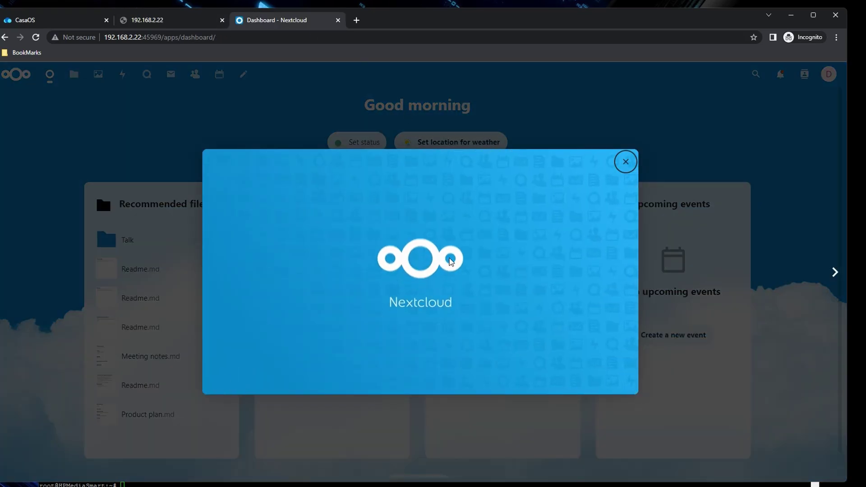
left_click(634, 163)
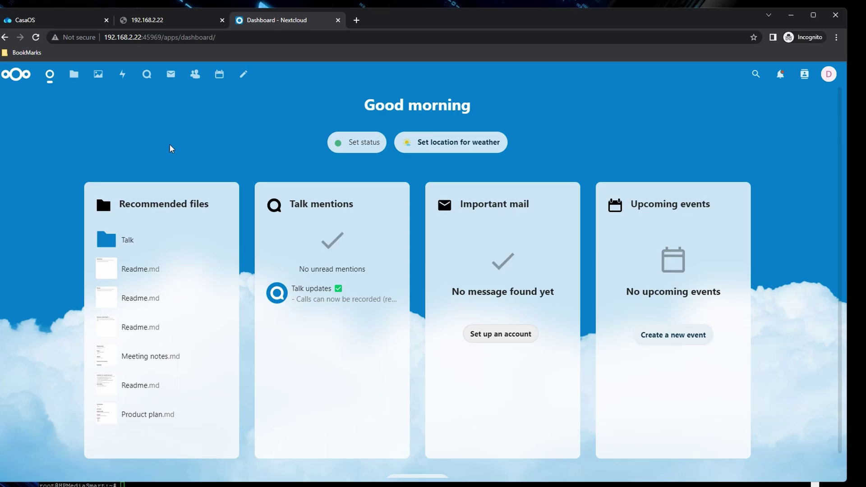
Open Nextcloud Files and browse the Documents, Photos, Talk, Templates folders and five sample files
left_click(72, 76)
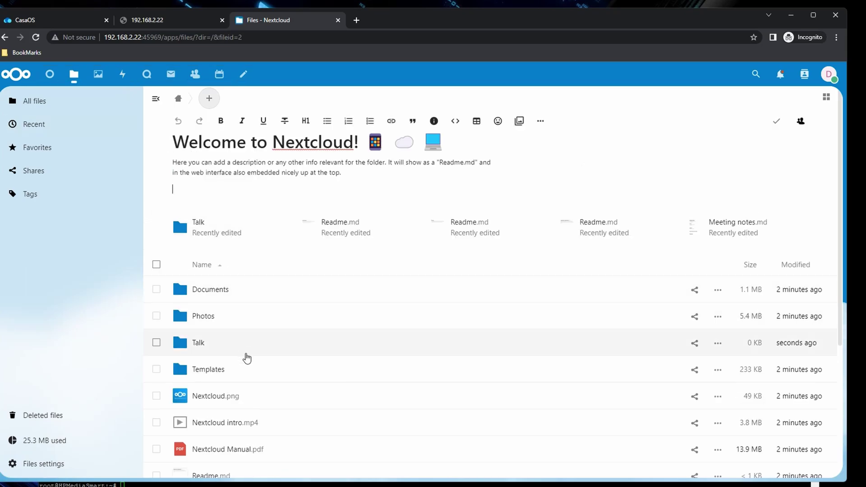
scroll(246, 356, "down", 4)
scroll(247, 352, "up", 2)
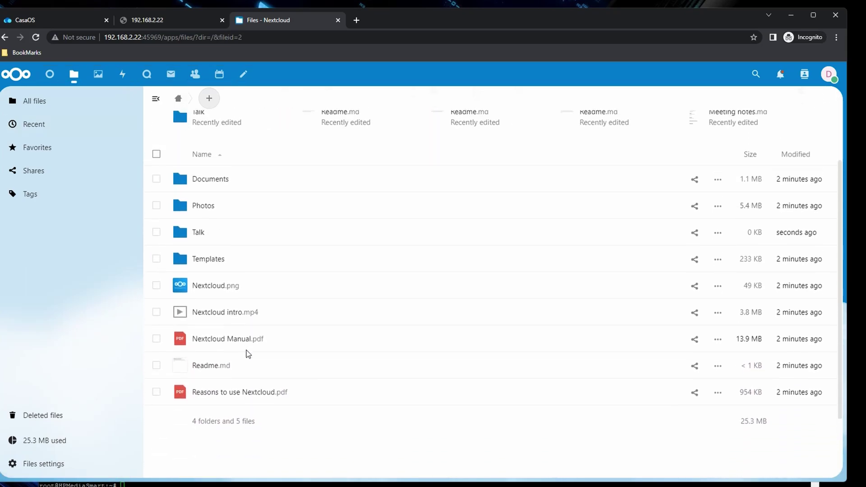
scroll(246, 350, "up", 3)
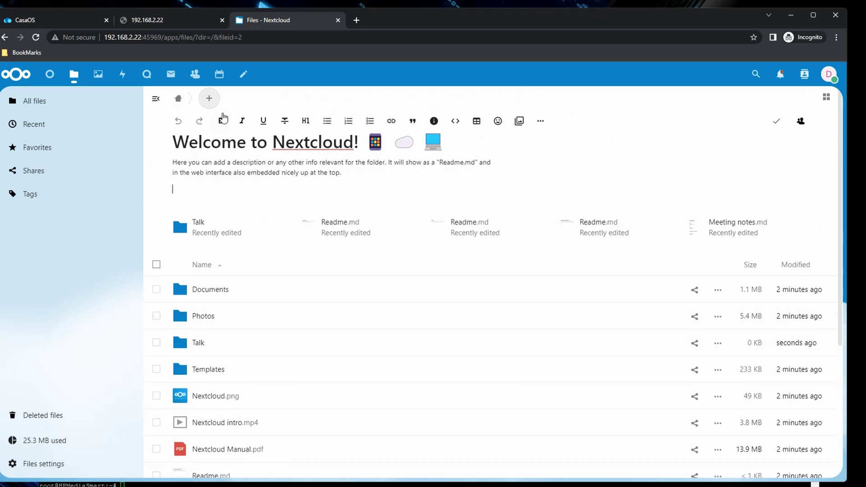